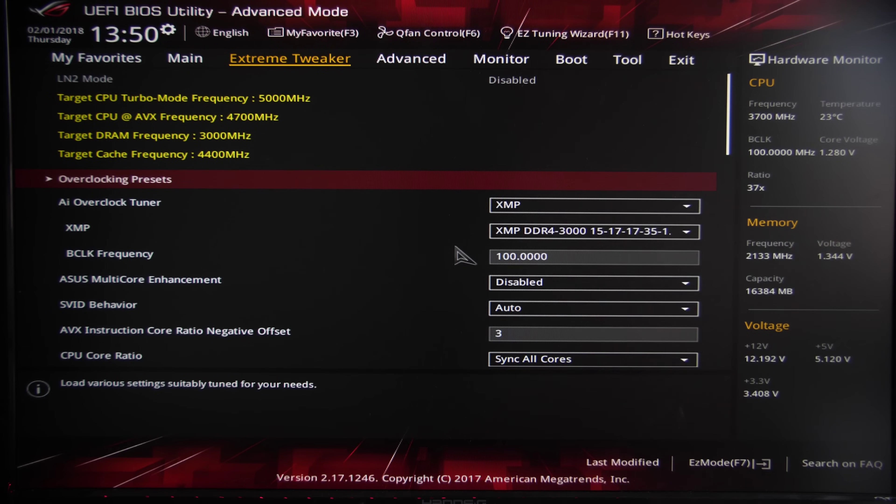
key(Down)
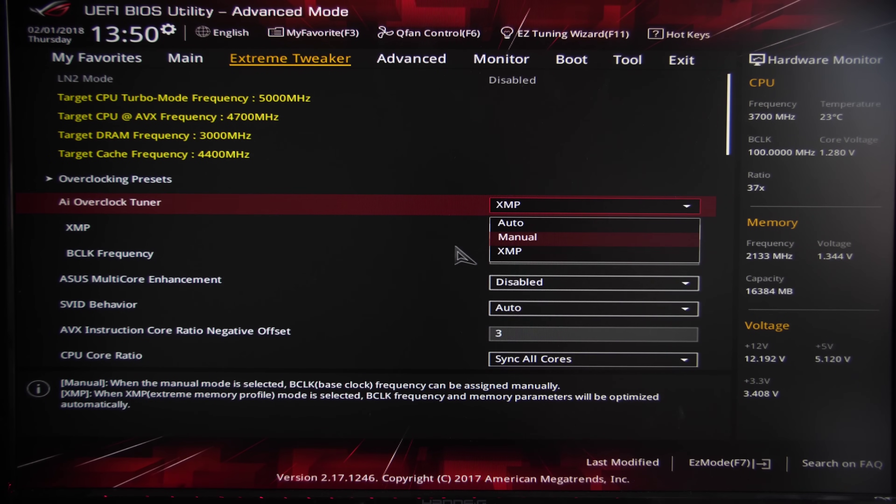
key(Down)
key(Down)
key(Return)
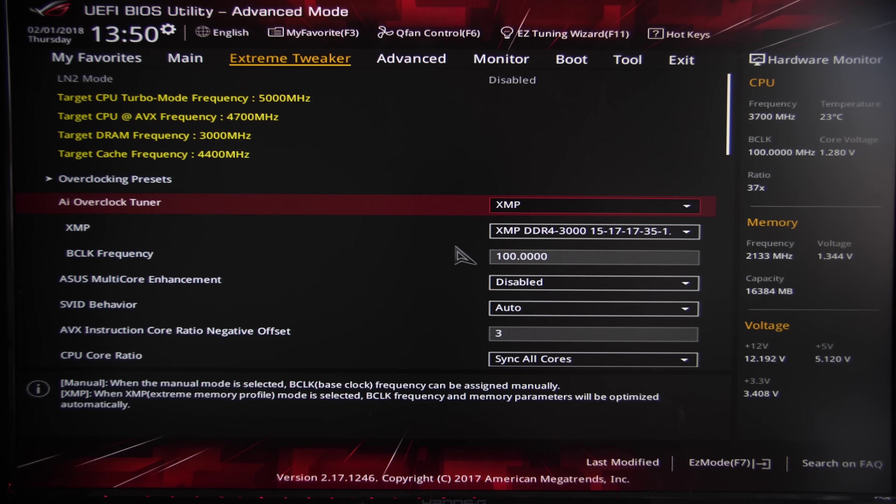
key(Down)
key(Return)
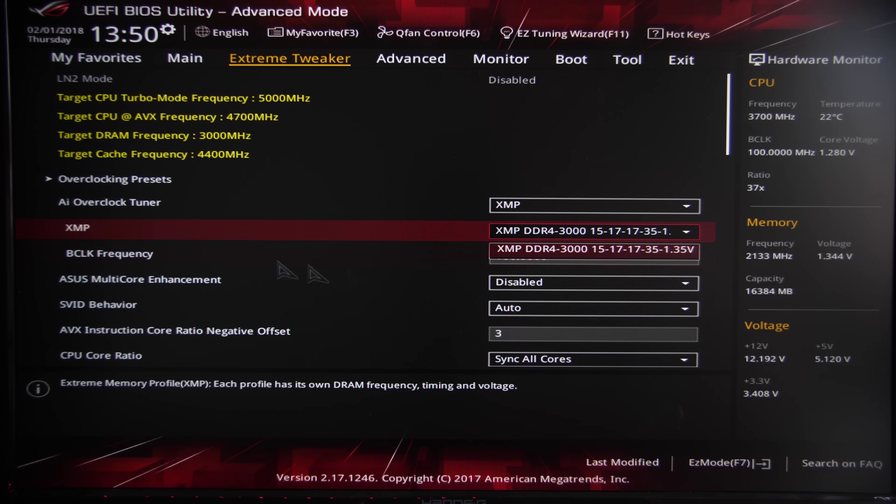
scroll(349, 254, down, 1)
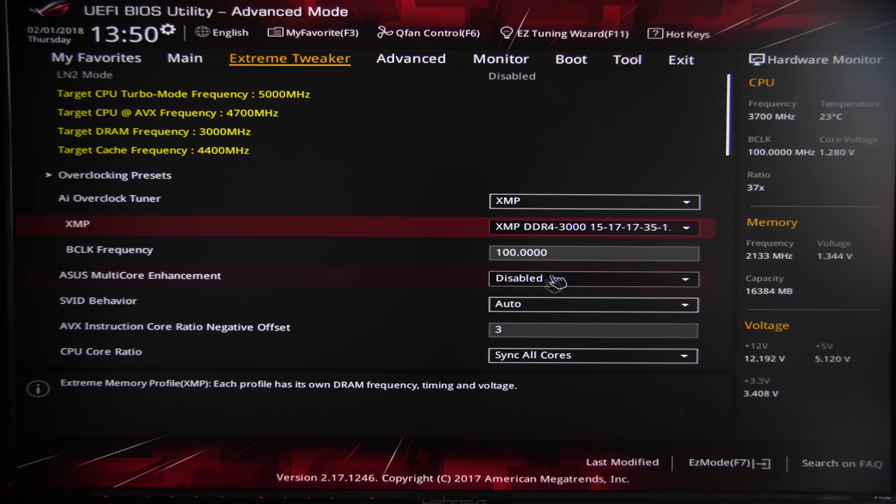
Step: Move down past the AVX ratio offset to DRAM Odd Ratio Mode, showing all core ratio limits at 50
key(Down)
key(Down)
key(Down)
key(Down)
key(Down)
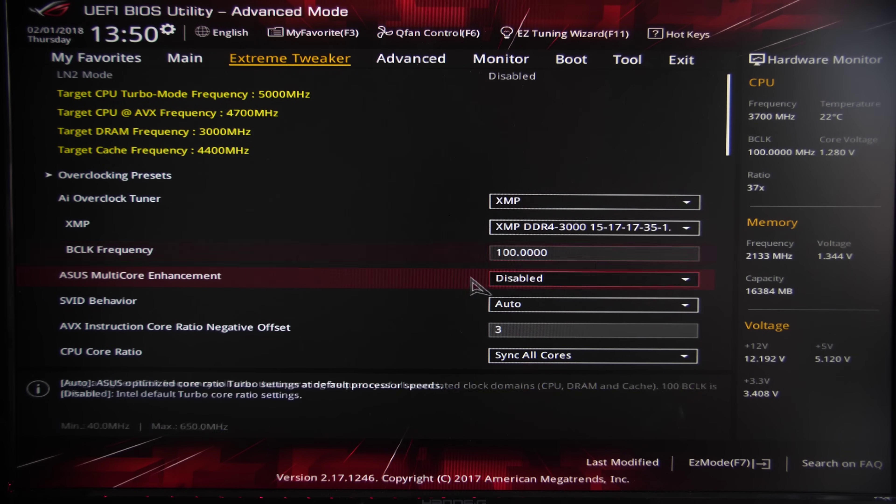
key(Up)
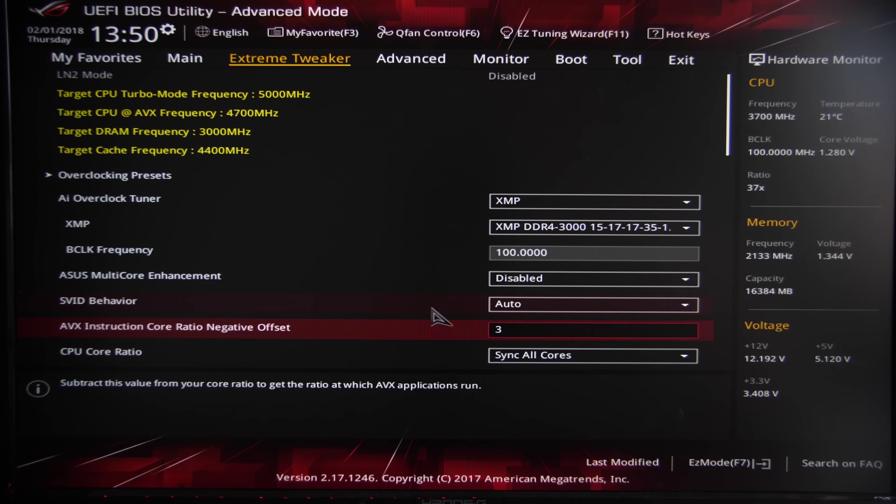
key(Down)
key(Down)
key(Down)
key(Down)
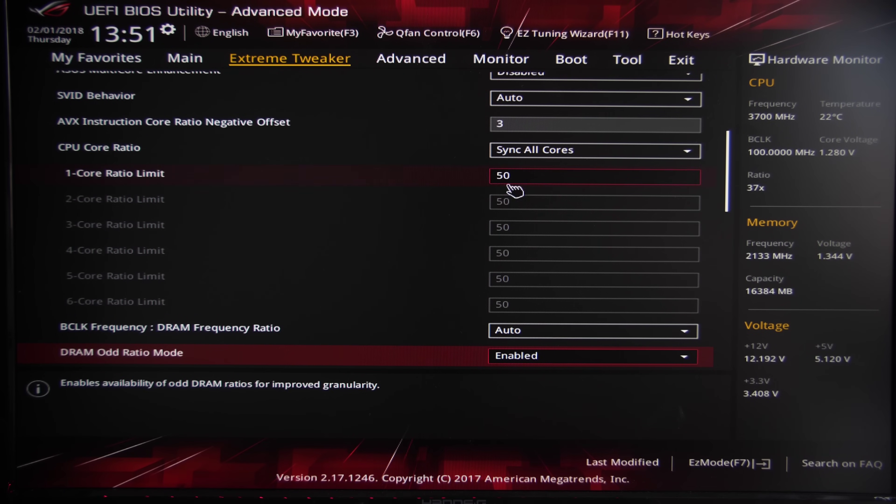
Step: Select 1-Core Ratio Limit, then move down the list to DRAM Frequency at DDR4-3000MHz
click(522, 182)
key(Up)
key(Up)
key(Up)
key(Up)
key(Up)
key(Up)
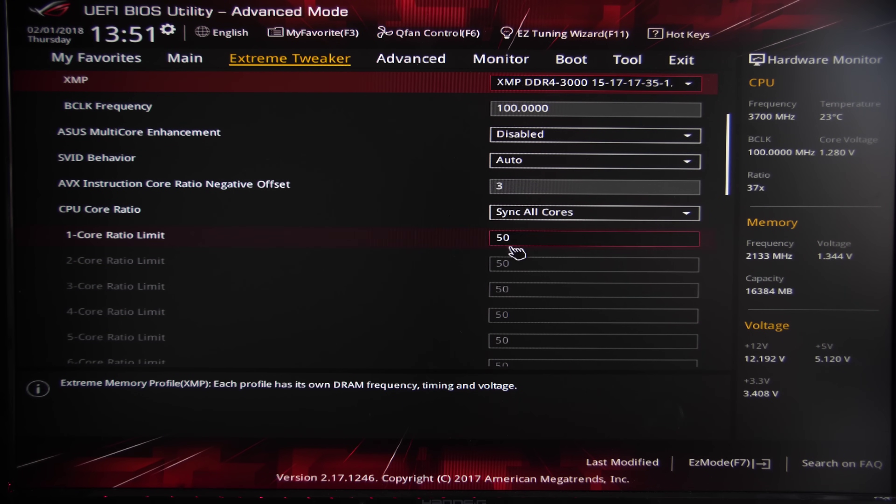
key(Down)
key(Down)
key(Down)
key(Down)
key(Down)
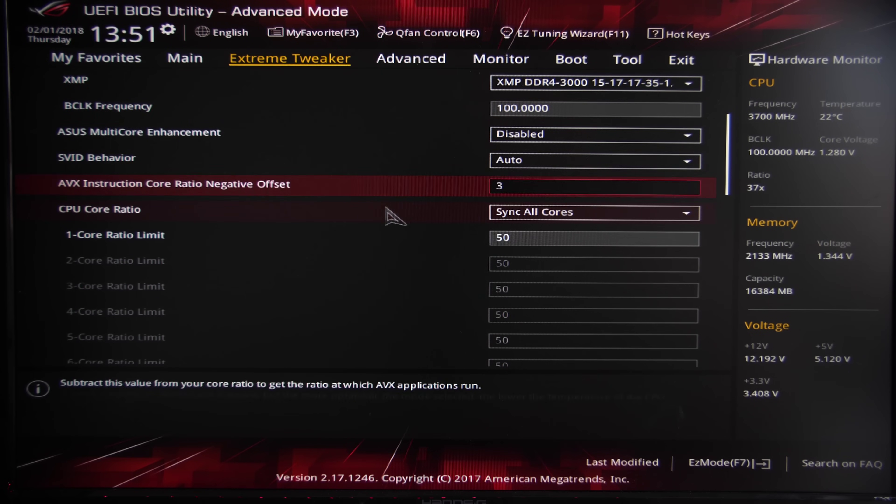
key(Down)
key(Down)
key(Down)
key(Down)
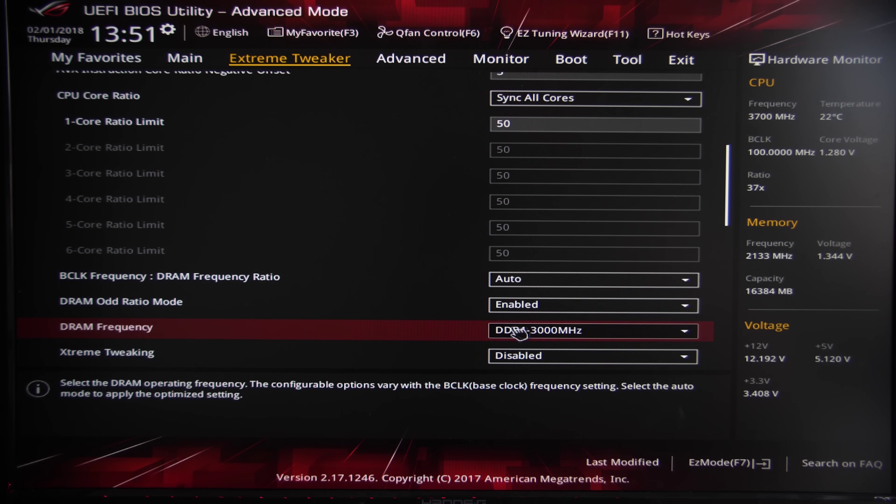
Step: Move down from CPU SVID Support past the 1.3500 V DRAM Voltage to PCH Core Voltage
key(Down)
key(Down)
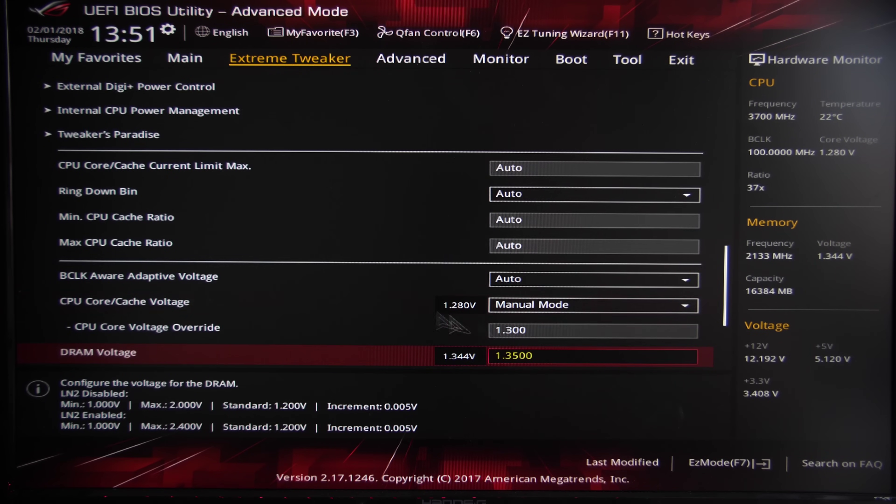
key(Down)
key(Down)
key(Down)
key(Down)
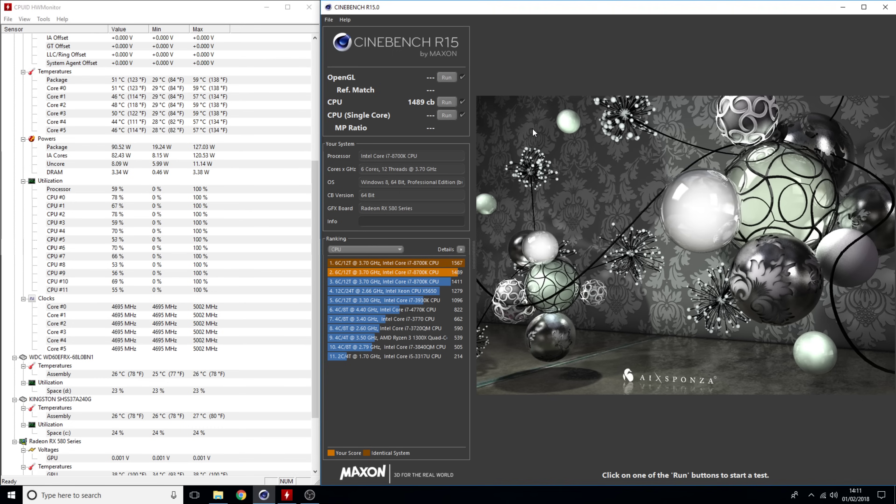
Step: Close the Cinebench R15 window with Alt+F4
key(alt+F4)
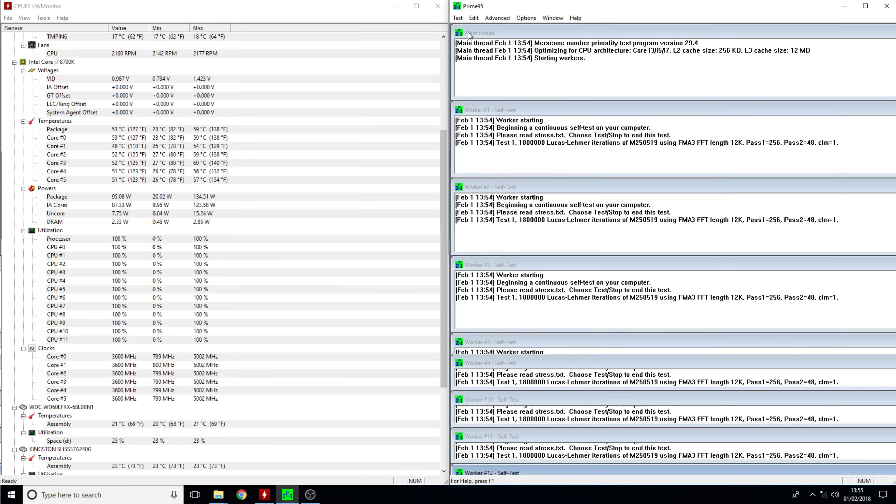
Step: Choose Stop from Prime95's Test menu to halt the torture test
click(458, 18)
click(470, 76)
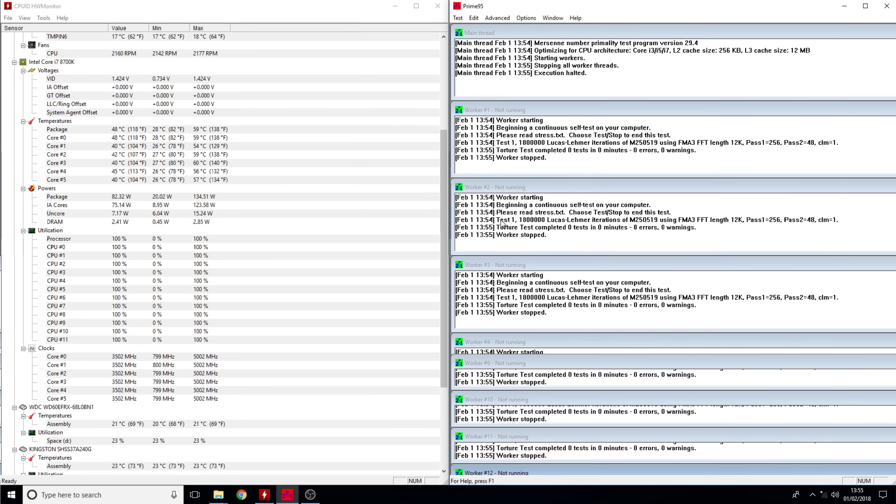